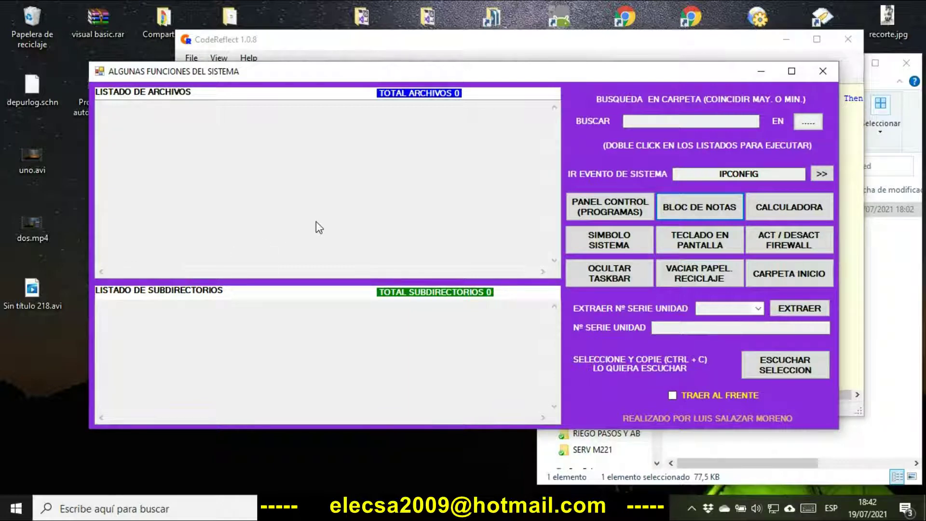
# Examine the decompiled Form1_Closed procedure in CodeReflect, including its FirewallEnabled lines and the MUESTRABARRA and MUESTRAINICIO calls.
pyautogui.click(771, 72)
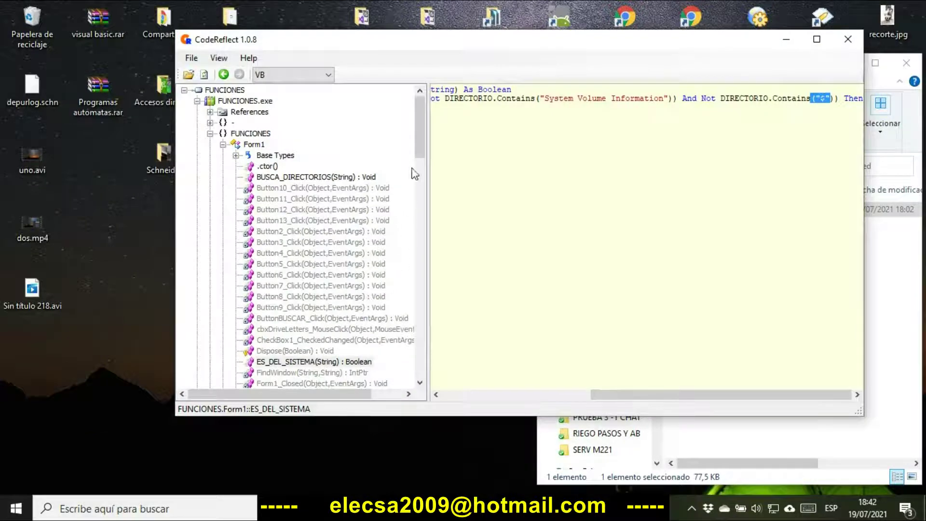
pyautogui.scroll(-2, 417, 154)
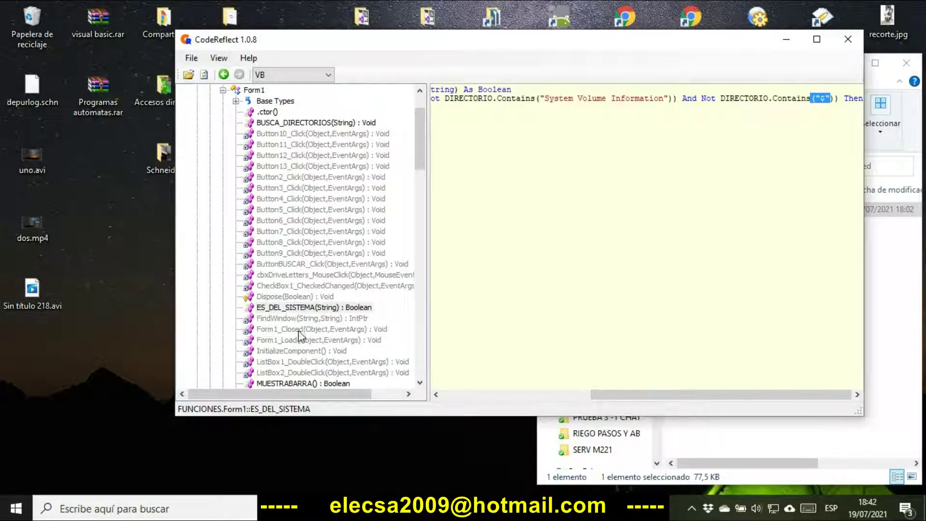
pyautogui.click(300, 330)
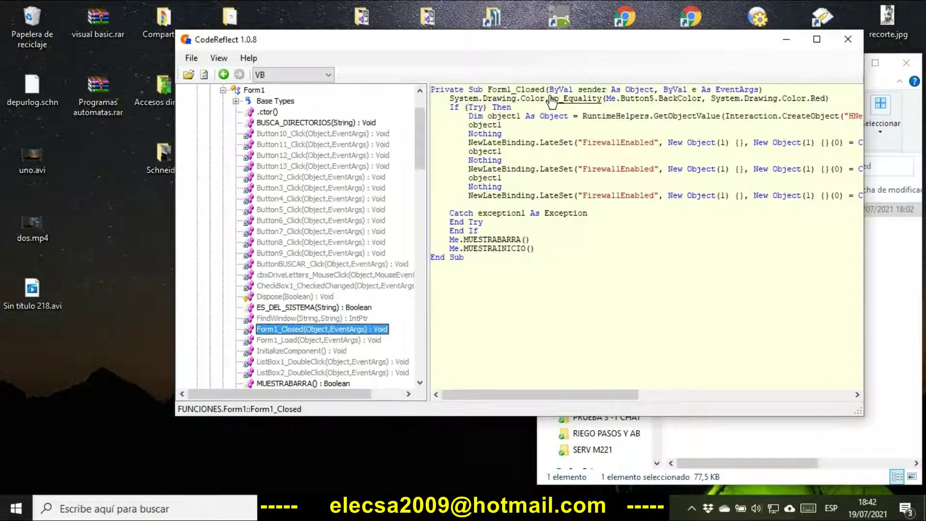
pyautogui.click(549, 247)
pyautogui.moveTo(534, 247); pyautogui.dragTo(437, 237)
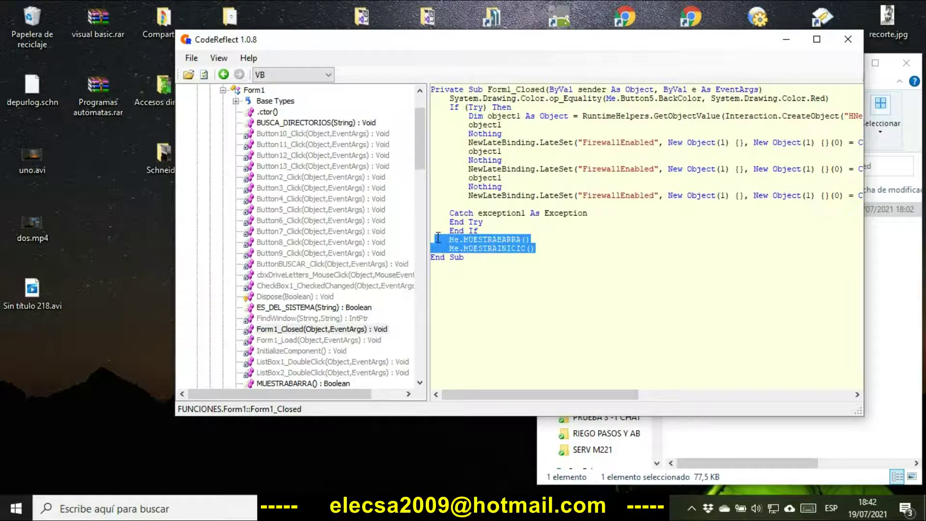
pyautogui.moveTo(437, 237); pyautogui.dragTo(437, 238)
pyautogui.click(550, 248)
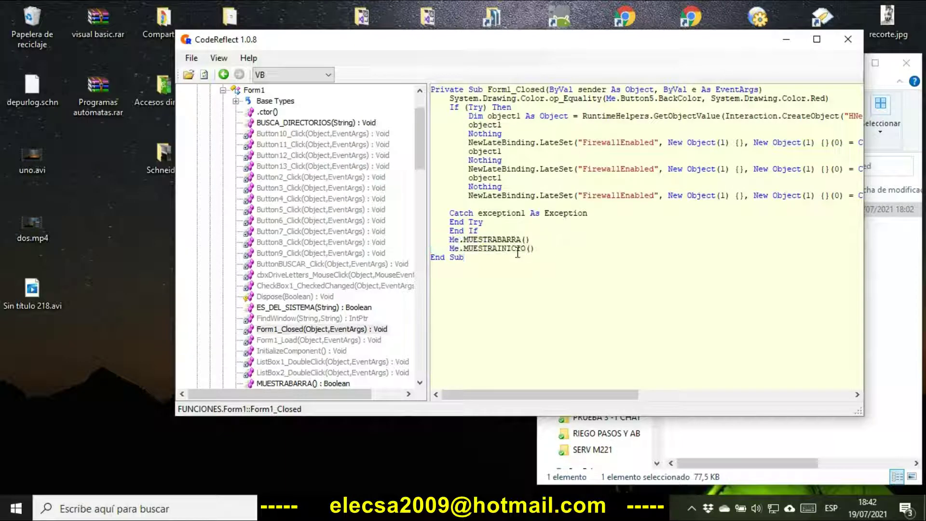
pyautogui.moveTo(534, 248); pyautogui.dragTo(439, 243)
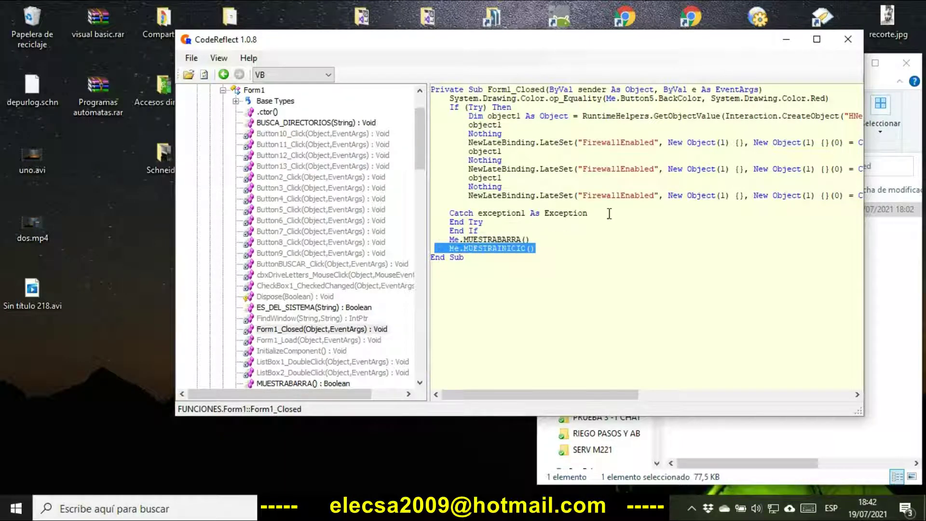
pyautogui.moveTo(659, 195); pyautogui.dragTo(460, 187)
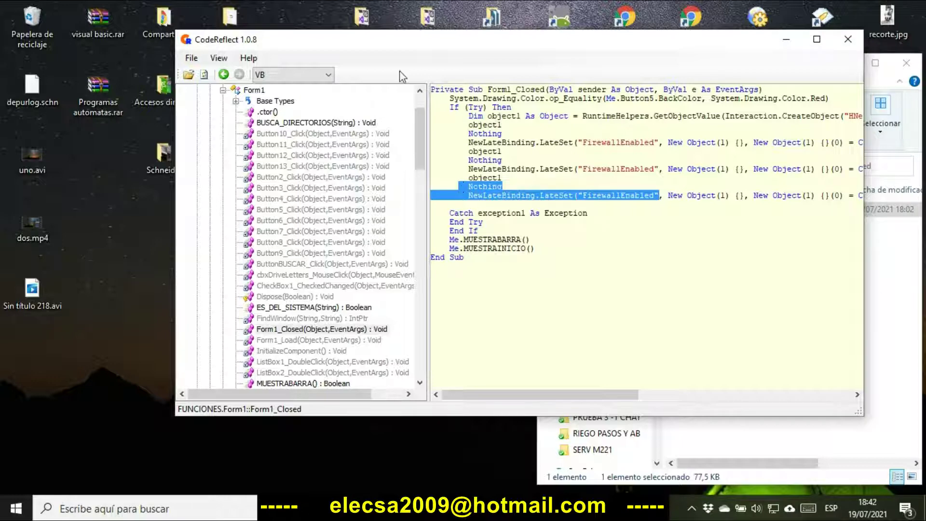
pyautogui.moveTo(547, 89); pyautogui.dragTo(482, 90)
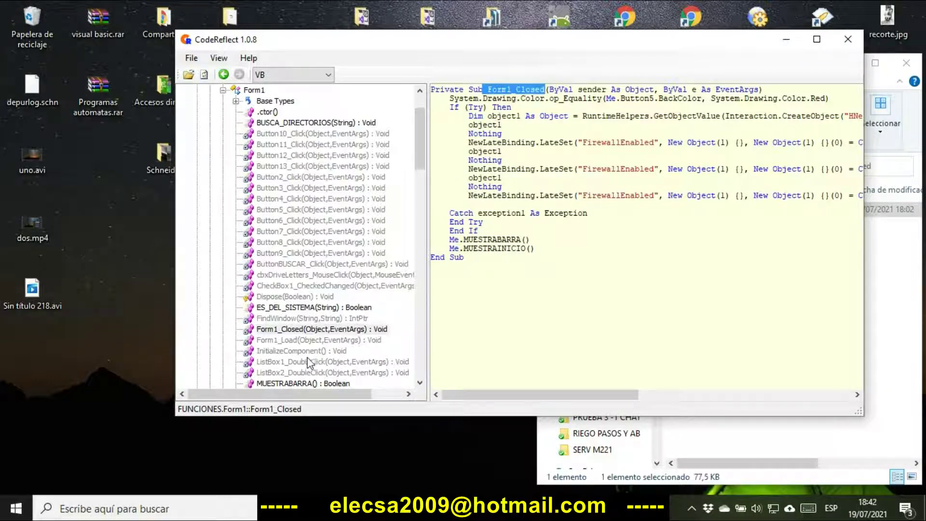
# Examine the decompiled code of ListBox1_DoubleClick and ListBox2_DoubleClick, focusing on their Process.Start calls.
pyautogui.moveTo(421, 152); pyautogui.dragTo(421, 164)
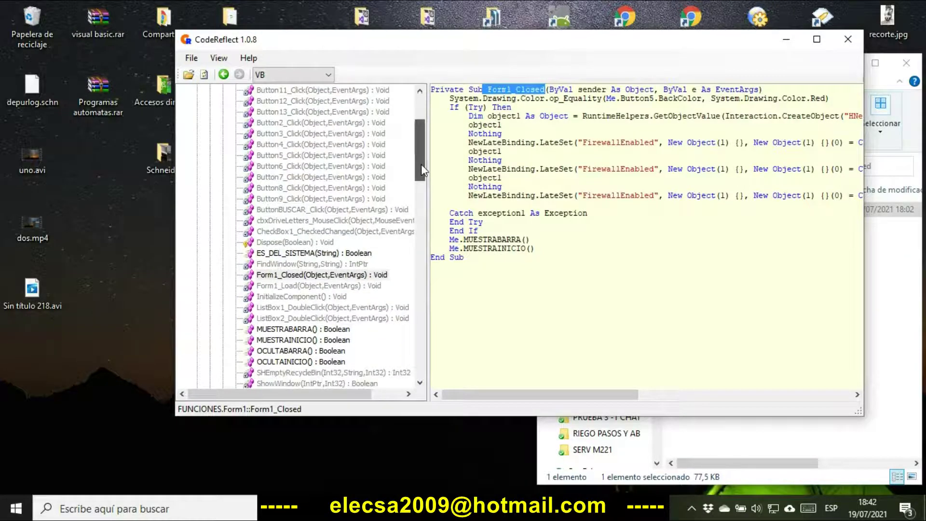
pyautogui.click(316, 308)
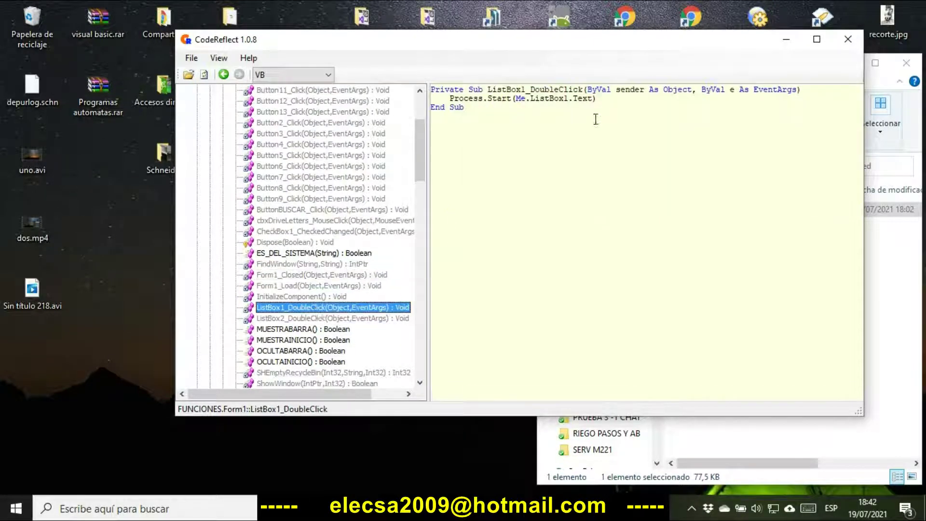
pyautogui.moveTo(599, 98); pyautogui.dragTo(441, 98)
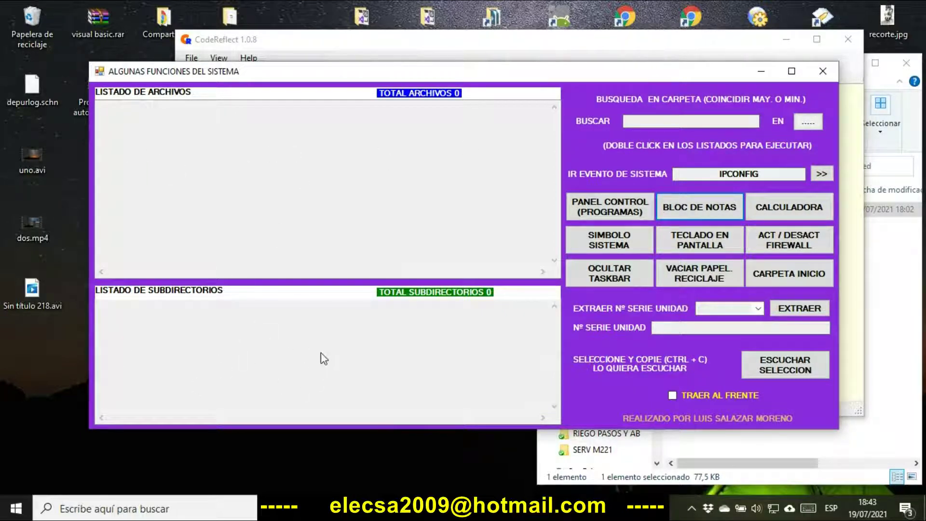
pyautogui.click(756, 67)
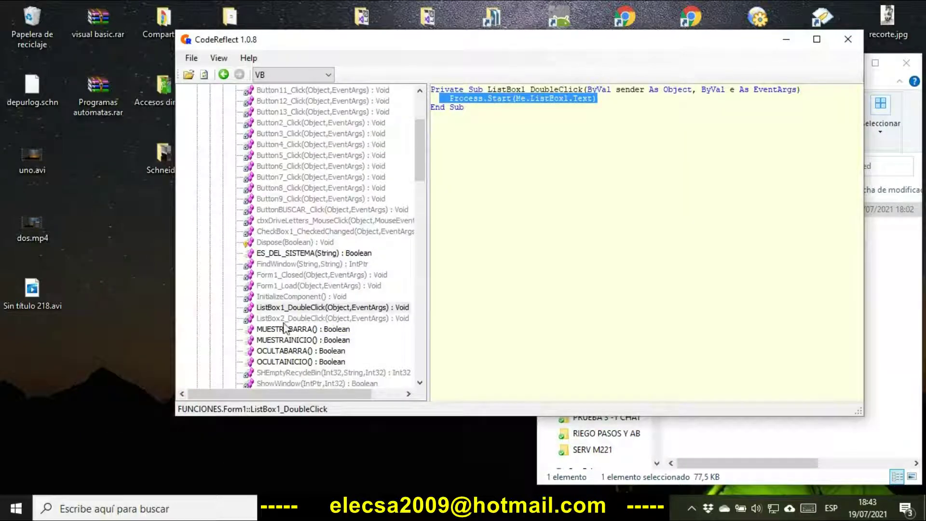
pyautogui.click(300, 319)
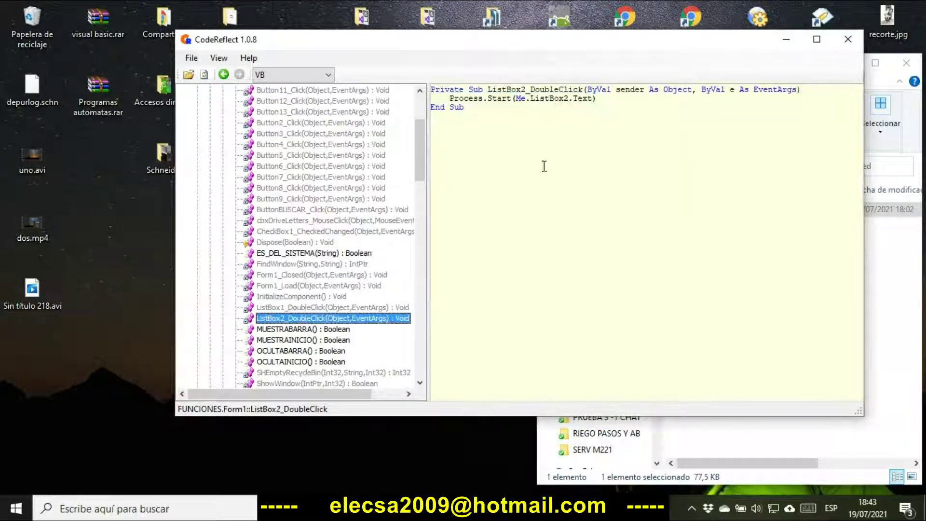
pyautogui.moveTo(604, 101); pyautogui.dragTo(514, 101)
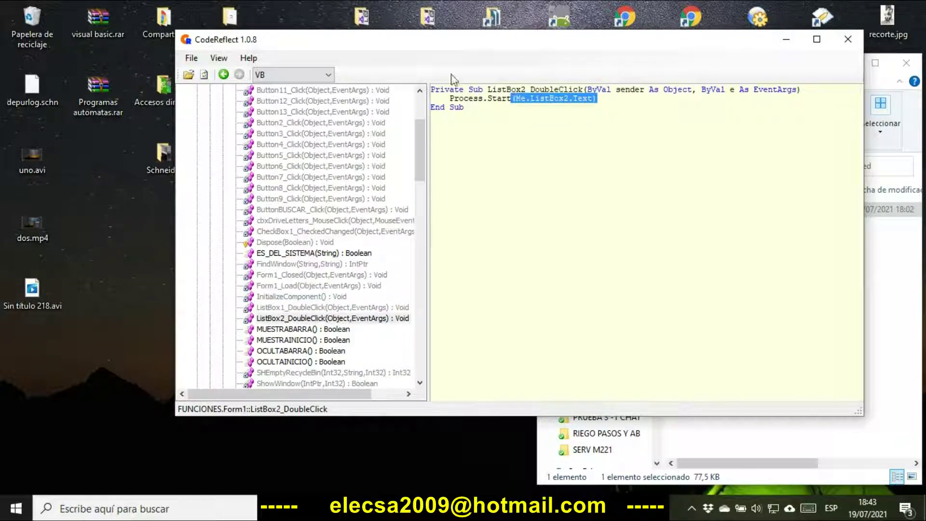
# Switch to the remote screen viewer and look through the obfuscated class names of the program decompiled there in CodeReflect.
pyautogui.moveTo(411, 45); pyautogui.dragTo(708, 85)
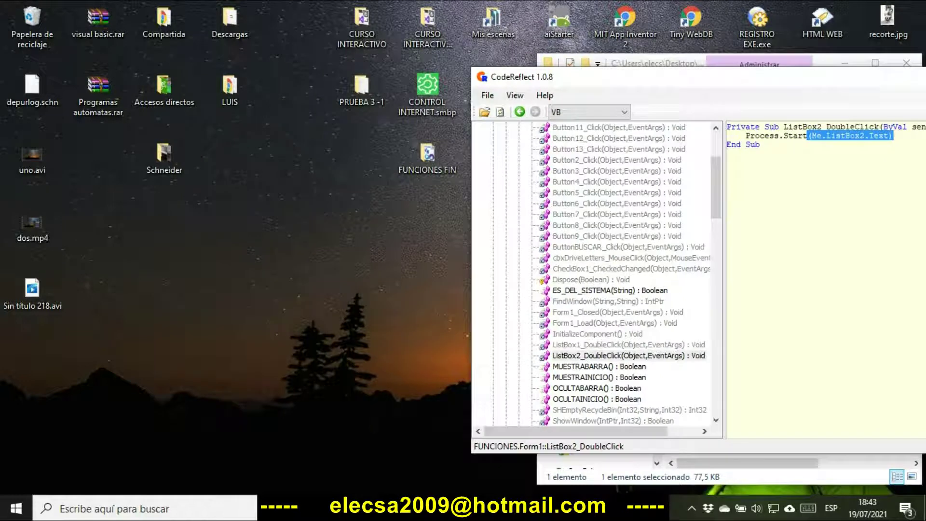
pyautogui.hotkey('alt', 'Tab')
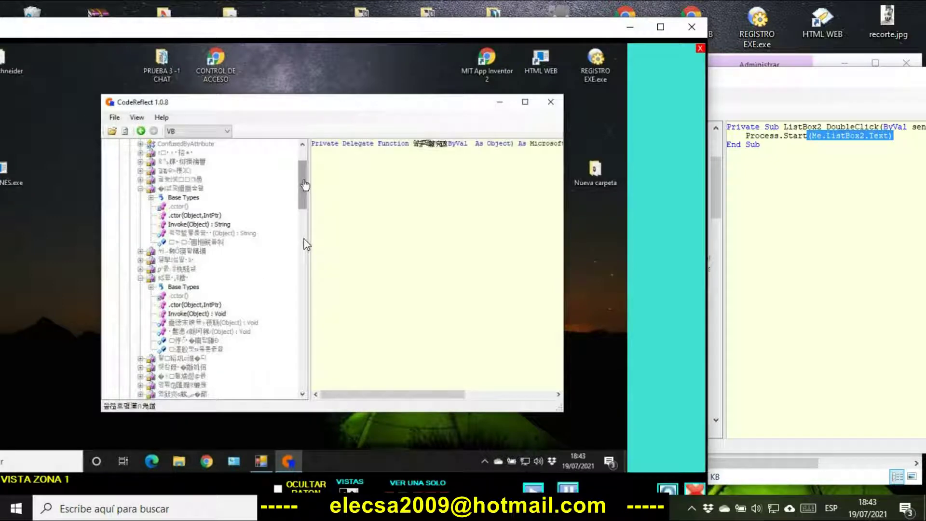
pyautogui.moveTo(305, 184); pyautogui.dragTo(306, 268)
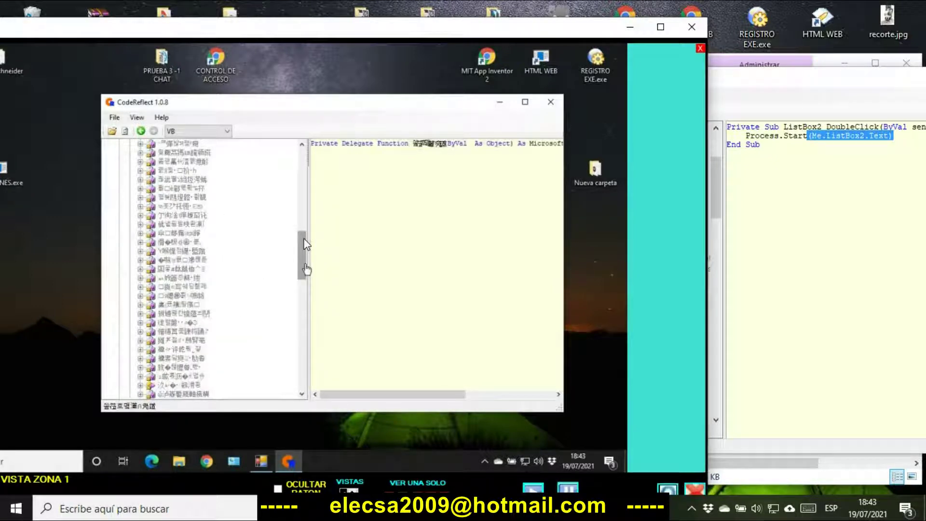
pyautogui.moveTo(306, 269); pyautogui.dragTo(311, 311)
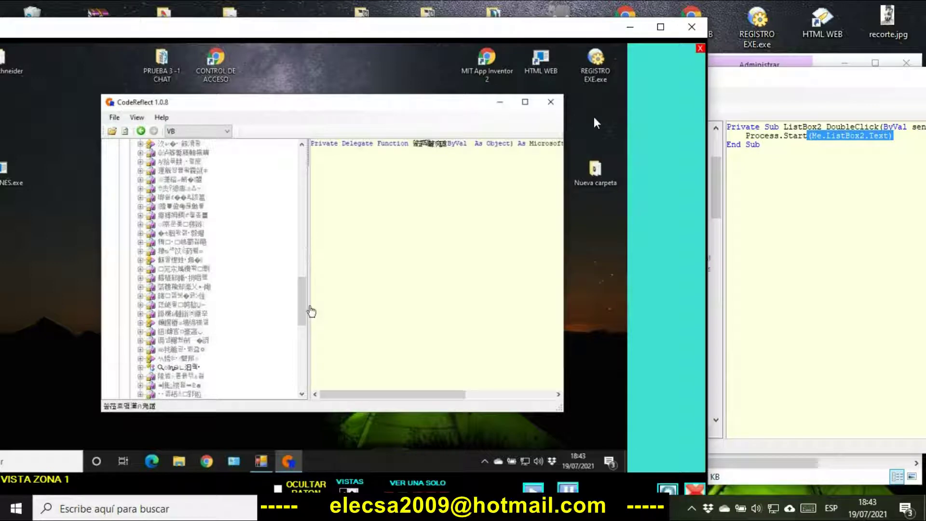
# Close the remote screen viewer, CodeReflect and the Confused folder window to clear the desktop.
pyautogui.click(687, 32)
pyautogui.moveTo(764, 85); pyautogui.dragTo(357, 88)
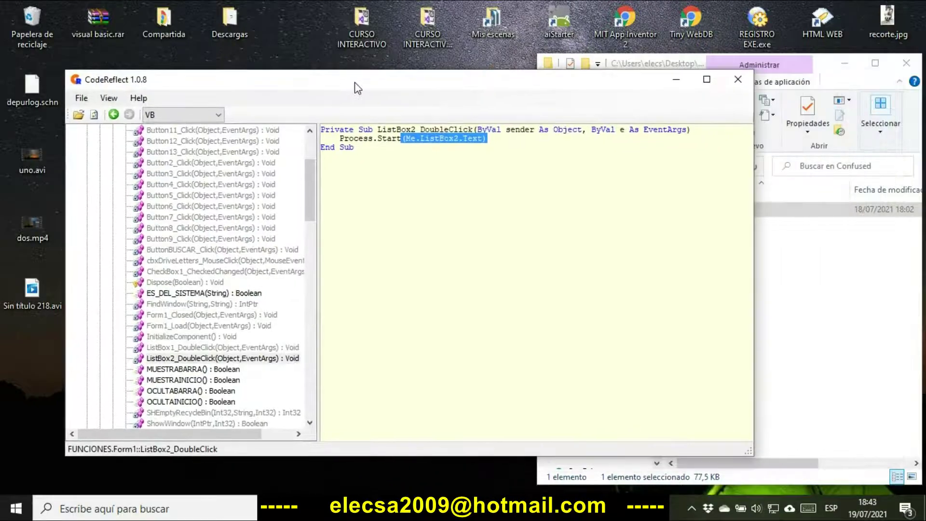
pyautogui.click(731, 75)
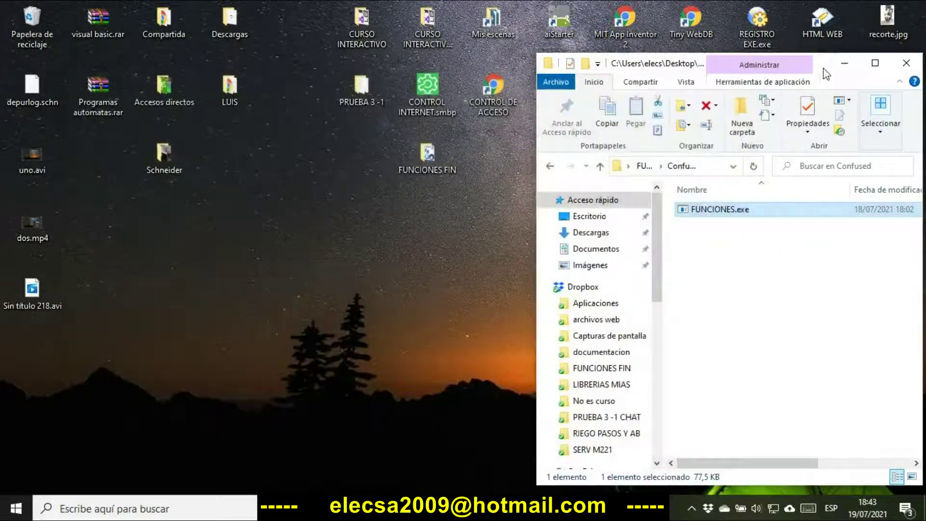
pyautogui.click(906, 67)
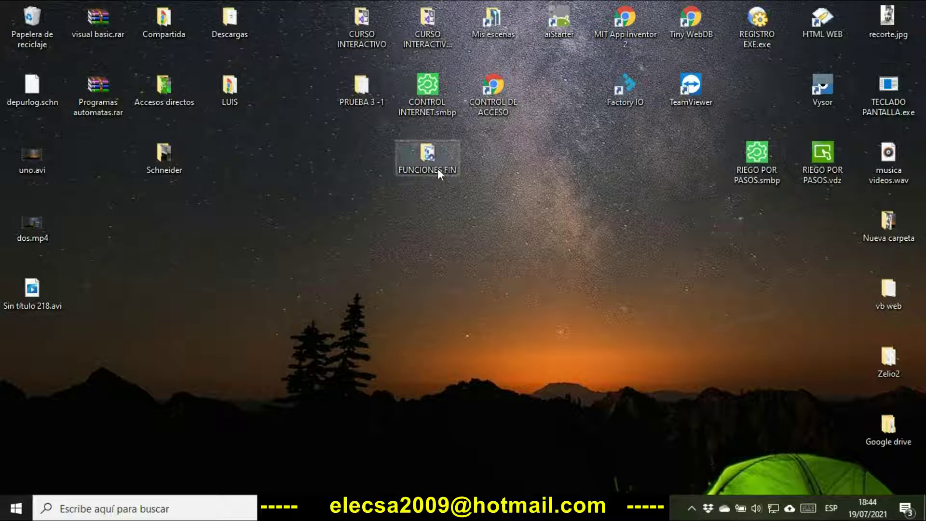
# Run FUNCIONES.exe from the Confused folder inside FUNCIONES FIN and test its CALCULADORA function, closing the calculator again.
pyautogui.doubleClick(427, 160)
pyautogui.click(704, 211)
pyautogui.doubleClick(704, 211)
pyautogui.click(697, 215)
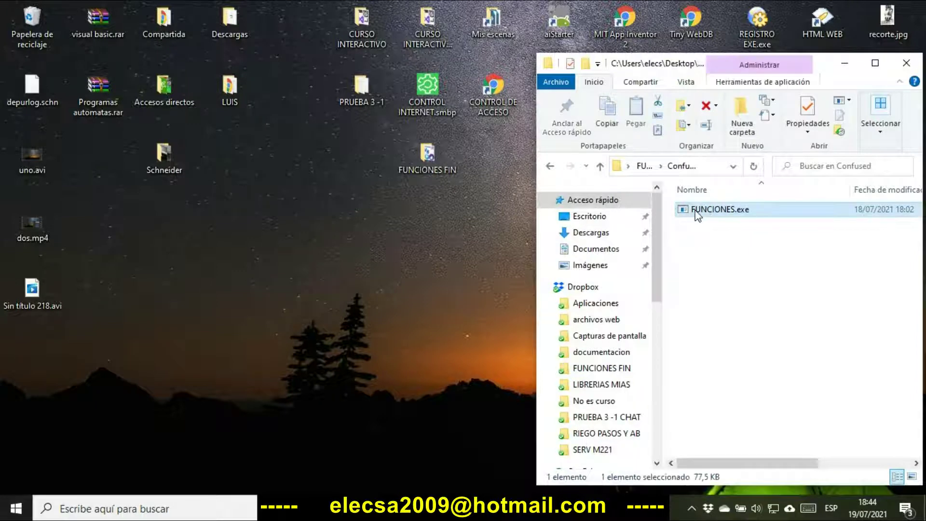
pyautogui.doubleClick(696, 215)
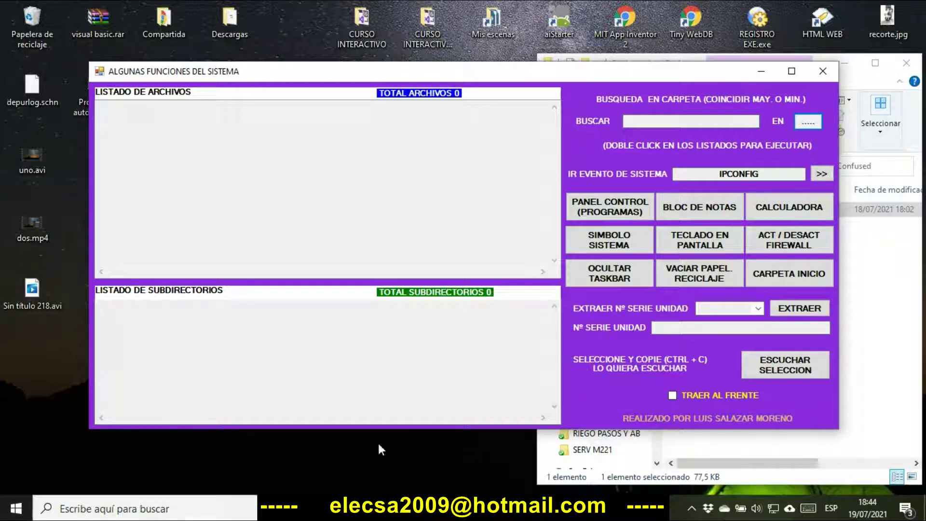
pyautogui.click(804, 202)
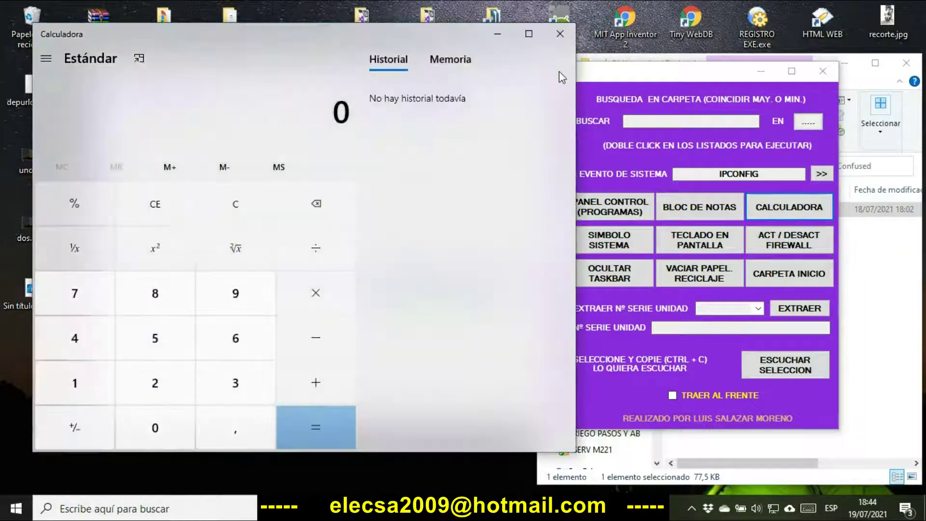
pyautogui.click(563, 33)
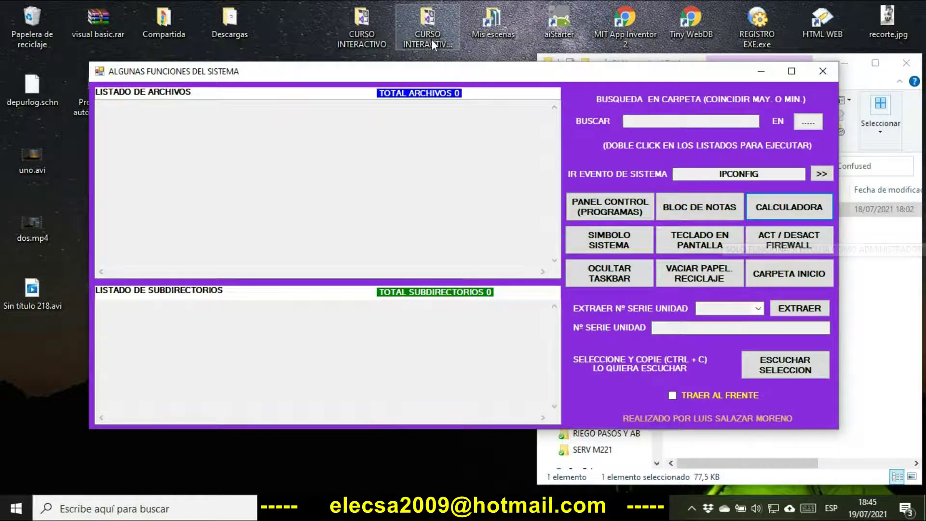
# Move the ALGUNAS FUNCIONES DEL SISTEMA window aside, search Windows for "adm" and open the Administrador de Internet Information Services (IIS).
pyautogui.moveTo(407, 77); pyautogui.dragTo(381, 345)
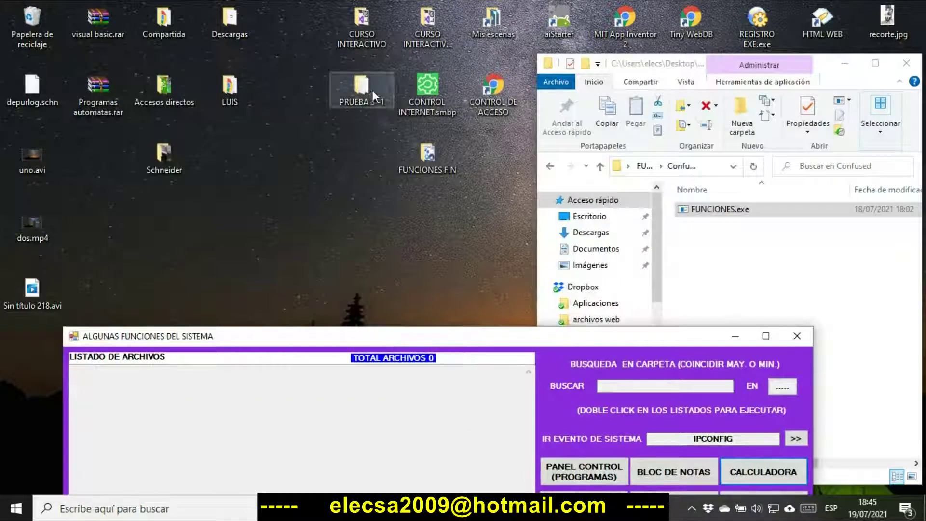
pyautogui.click(376, 125)
pyautogui.click(101, 510)
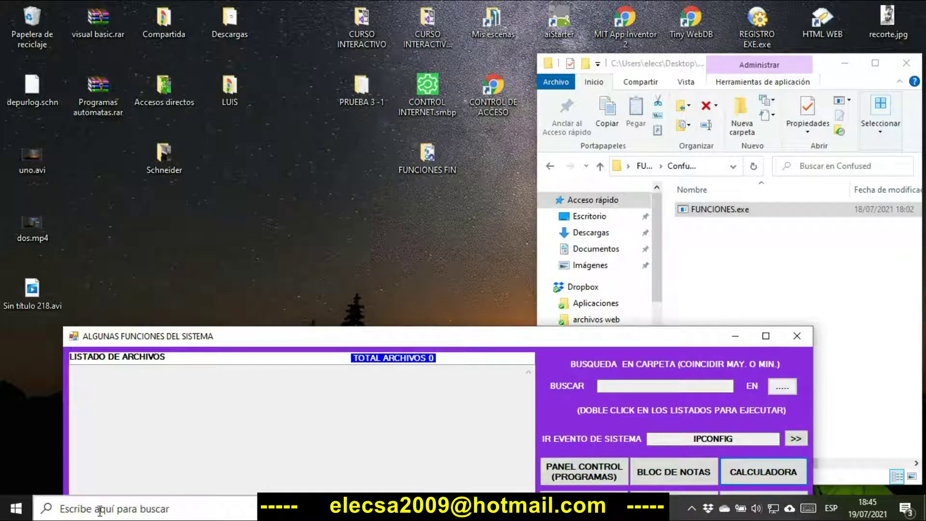
pyautogui.write('adm')
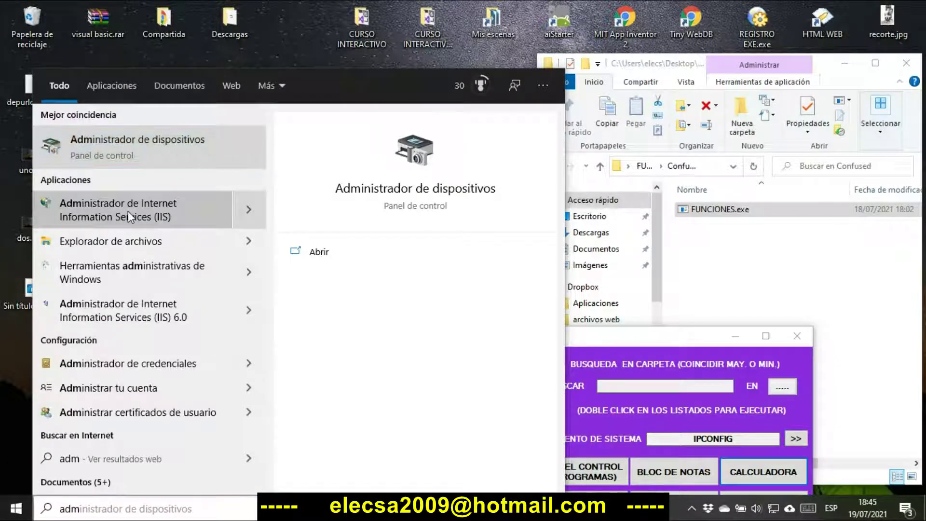
pyautogui.press('Escape')
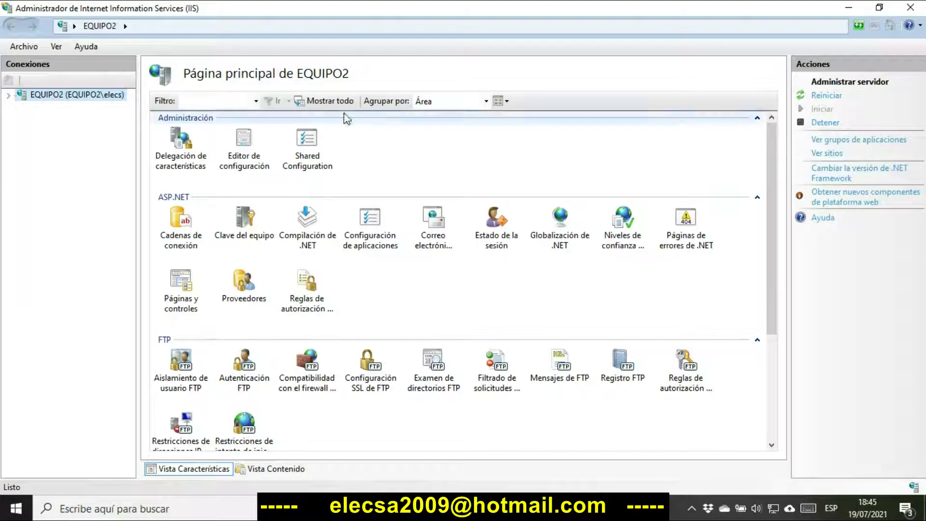
# Expand the EQUIPO2 server and its Sitios node to view the hosted websites, and minimize the IIS manager.
pyautogui.click(8, 95)
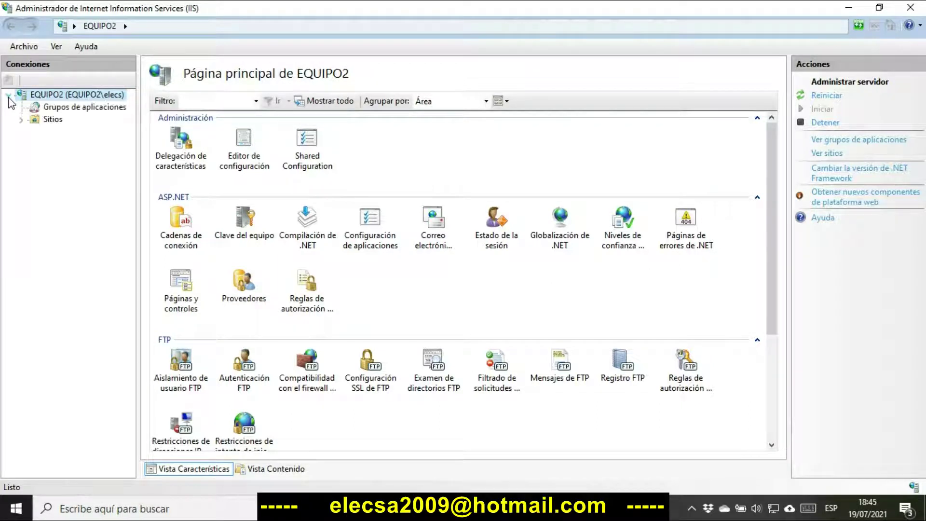
pyautogui.click(22, 120)
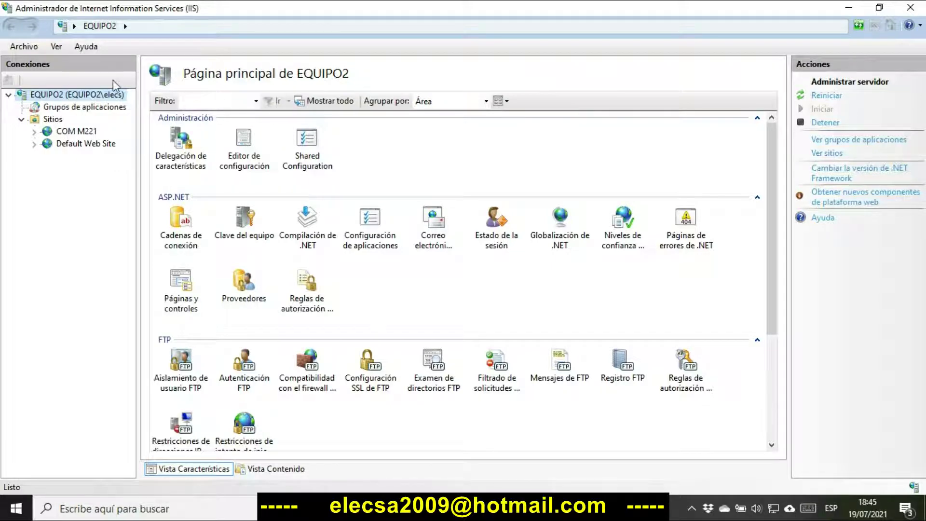
pyautogui.click(845, 11)
# Test the PANEL CONTROL (PROGRAMAS) function, view the main Panel de control page from the programs list, and close it.
pyautogui.moveTo(573, 342); pyautogui.dragTo(547, 72)
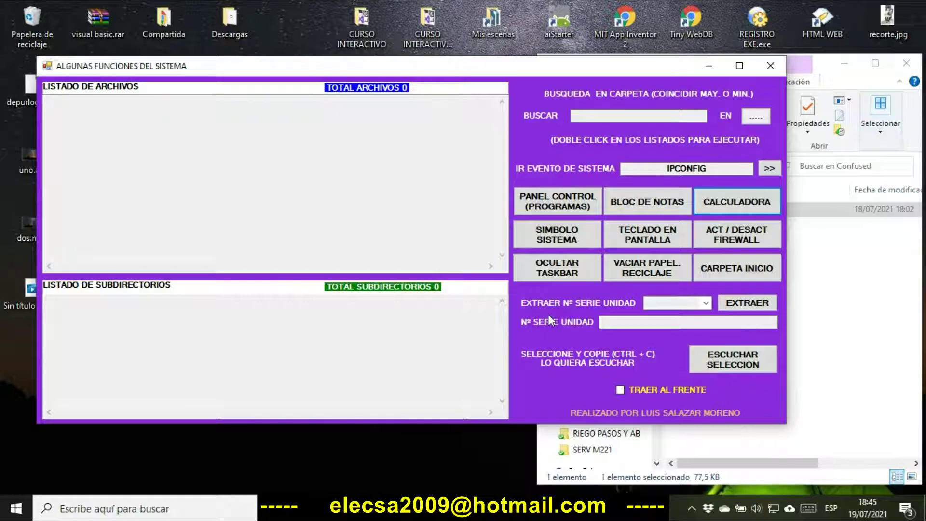
pyautogui.click(552, 205)
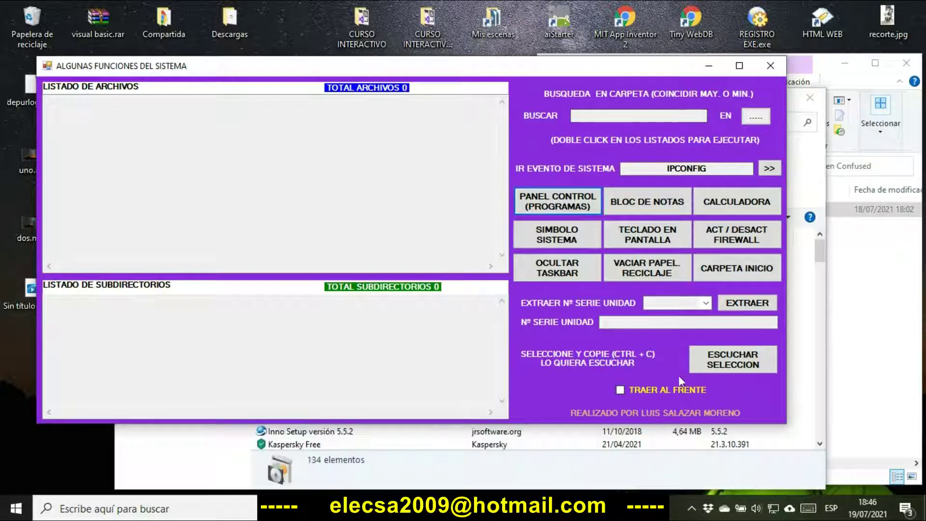
pyautogui.click(814, 339)
pyautogui.moveTo(508, 103); pyautogui.dragTo(456, 43)
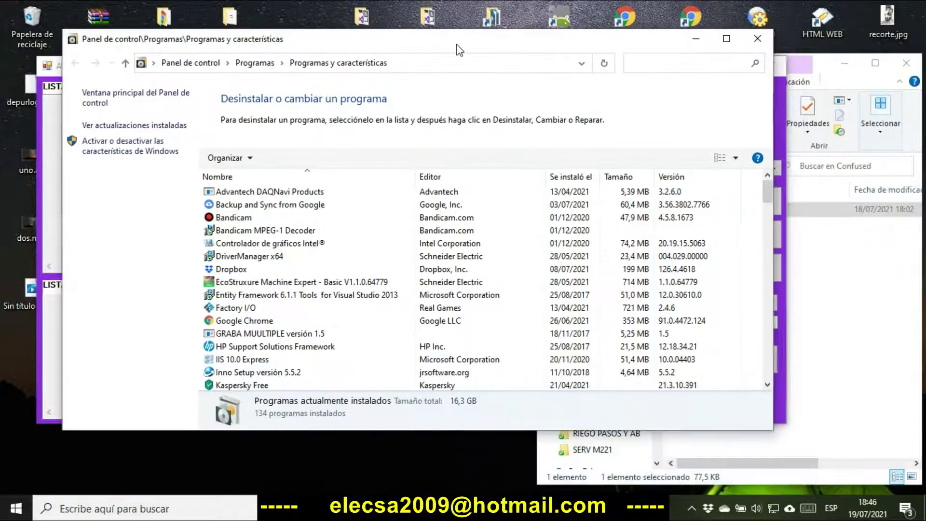
pyautogui.click(177, 61)
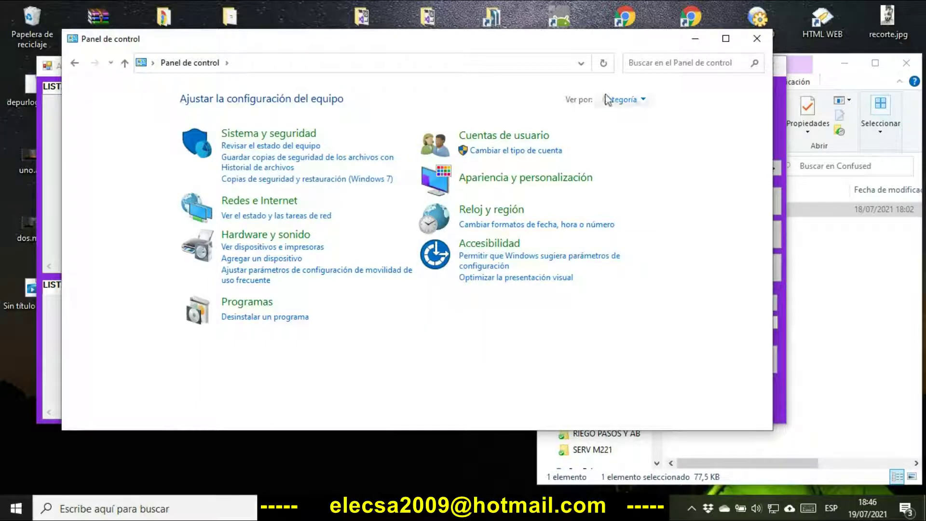
pyautogui.click(748, 38)
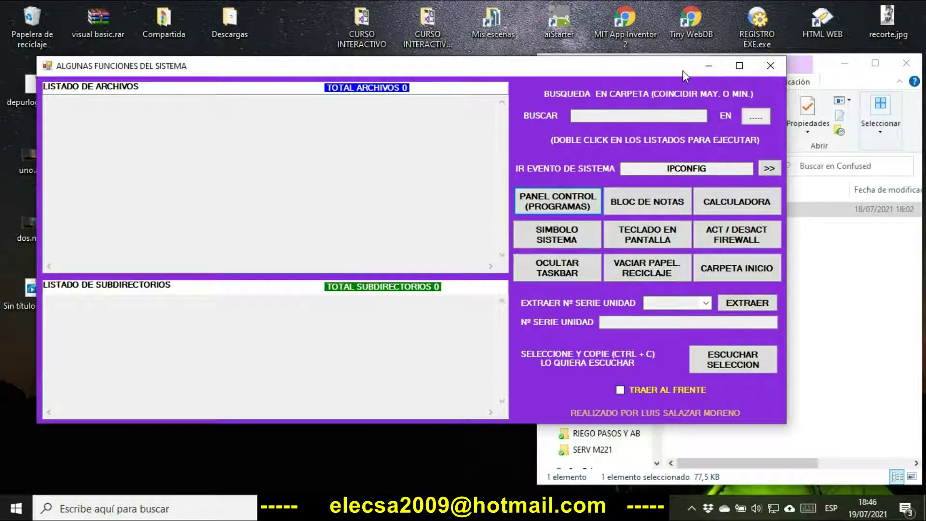
# Close the ALGUNAS FUNCIONES DEL SISTEMA application and the Confused folder window.
pyautogui.click(766, 67)
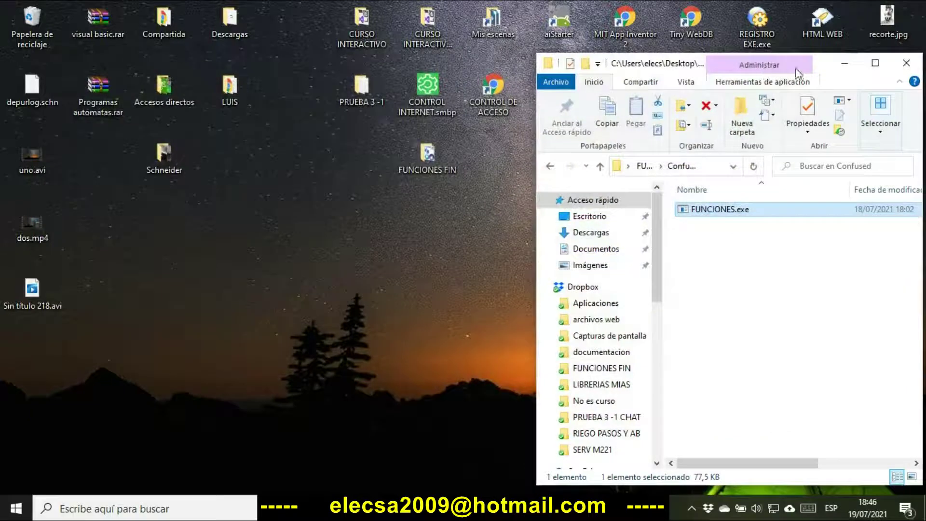
pyautogui.moveTo(825, 72); pyautogui.dragTo(528, 66)
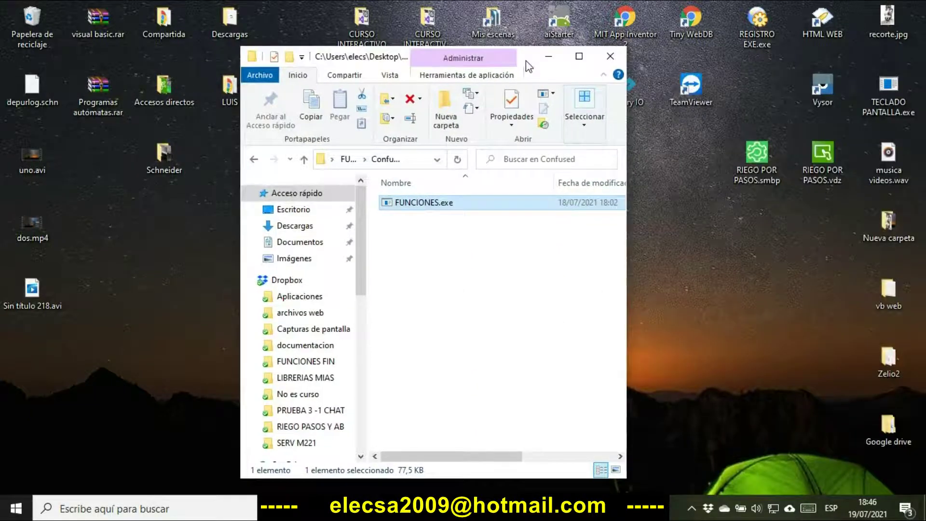
pyautogui.click(610, 59)
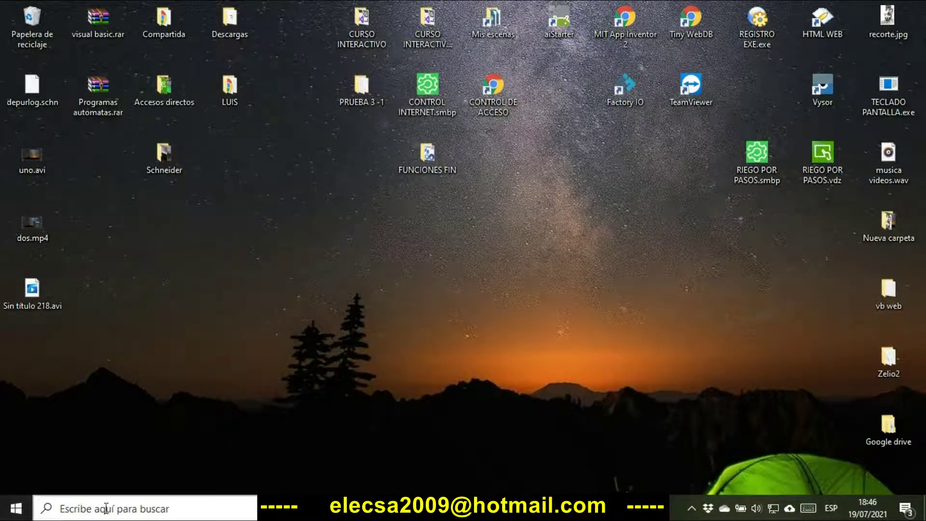